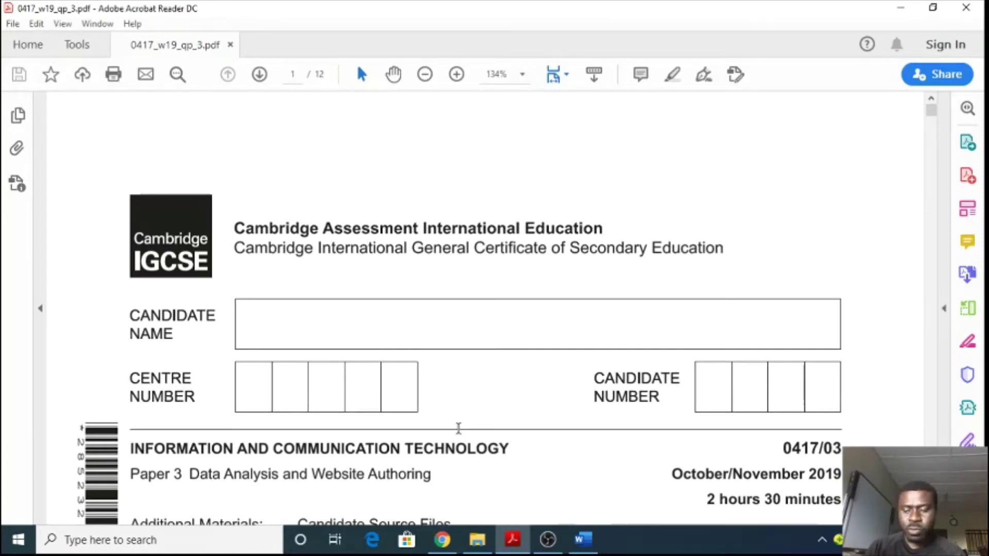
Step: Scroll the question paper PDF to page 2's Task 1 evidence document instructions
{"action": "scroll", "coordinate": [458, 428], "scroll_direction": "down", "scroll_amount": 8}
{"action": "scroll", "coordinate": [458, 428], "scroll_direction": "down", "scroll_amount": 8}
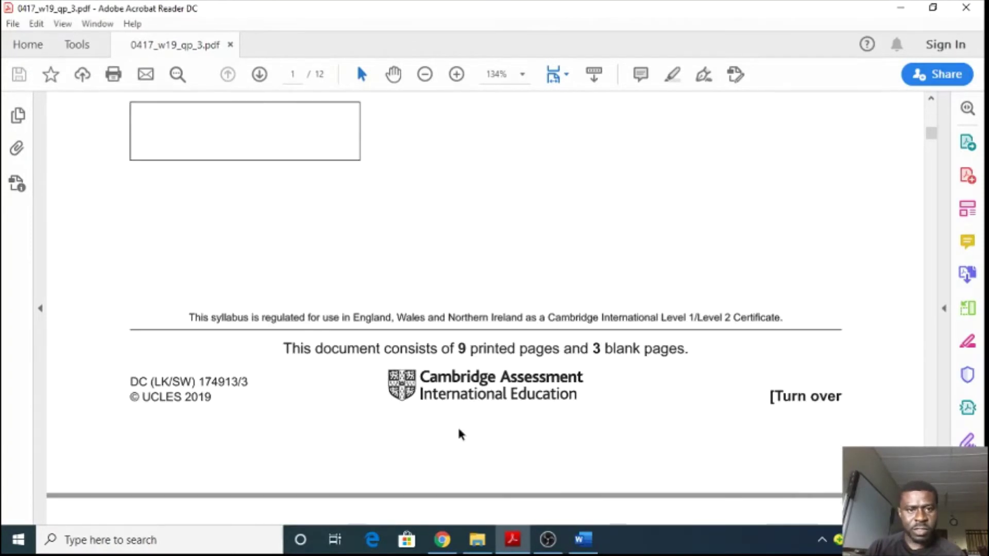
{"action": "scroll", "coordinate": [459, 428], "scroll_direction": "down", "scroll_amount": 8}
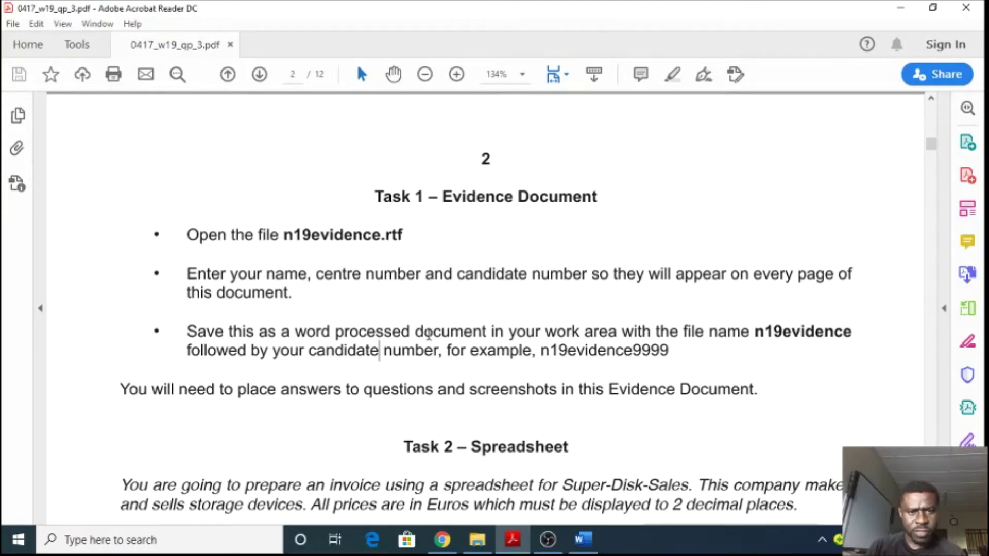
Step: Compare the Acrobat instructions with Word, ending with the n19evidence document in front
{"action": "left_click", "coordinate": [591, 543]}
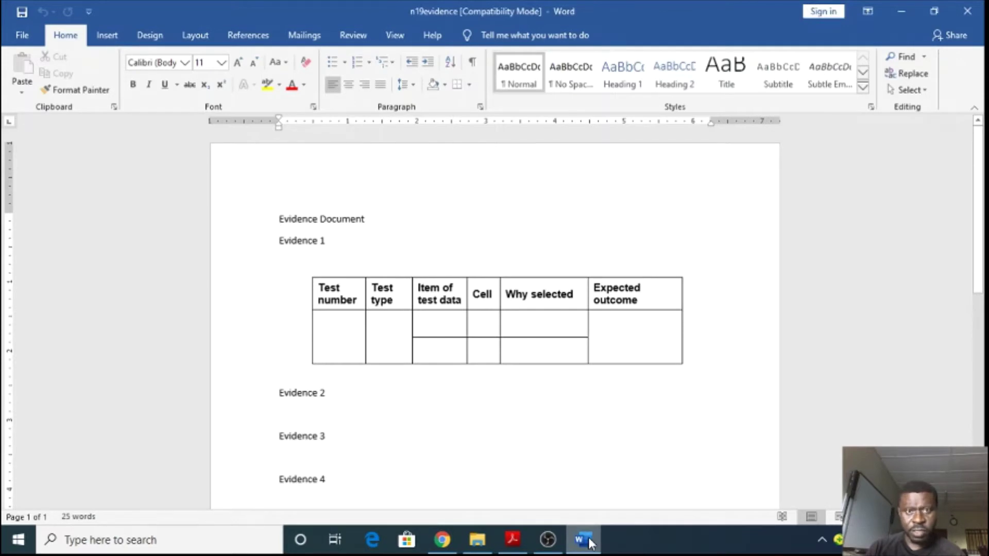
{"action": "left_click", "coordinate": [591, 543]}
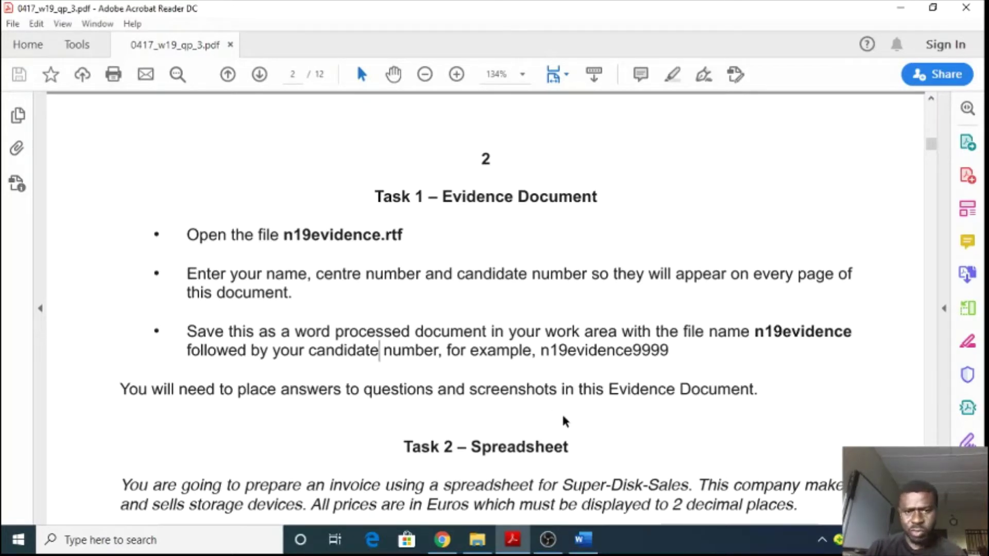
{"action": "left_click", "coordinate": [583, 541]}
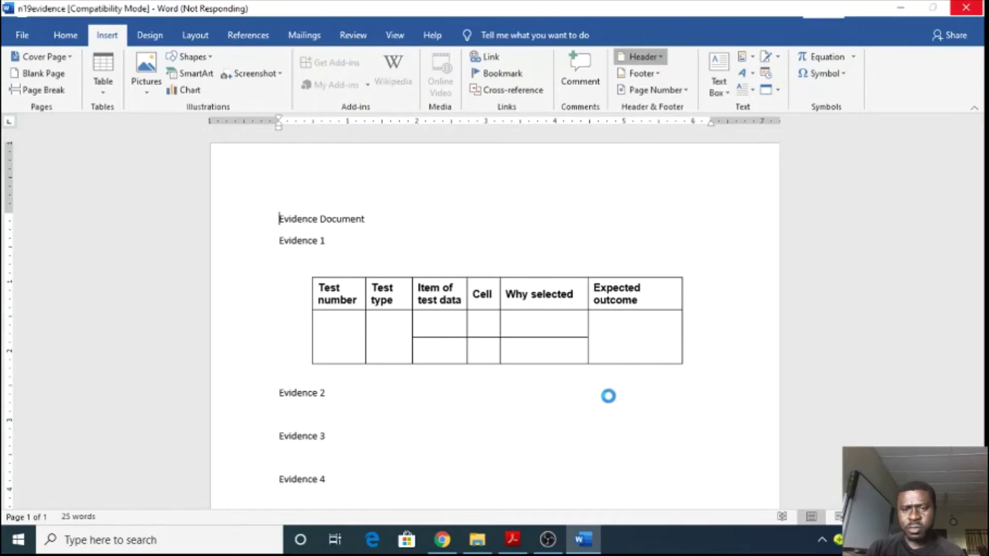
{"action": "left_click", "coordinate": [510, 547]}
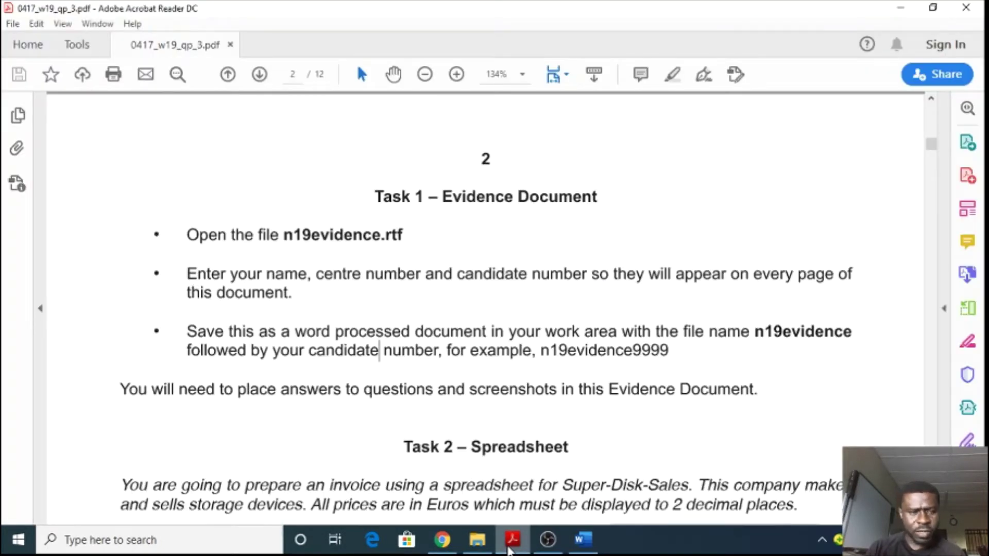
{"action": "left_click", "coordinate": [510, 547]}
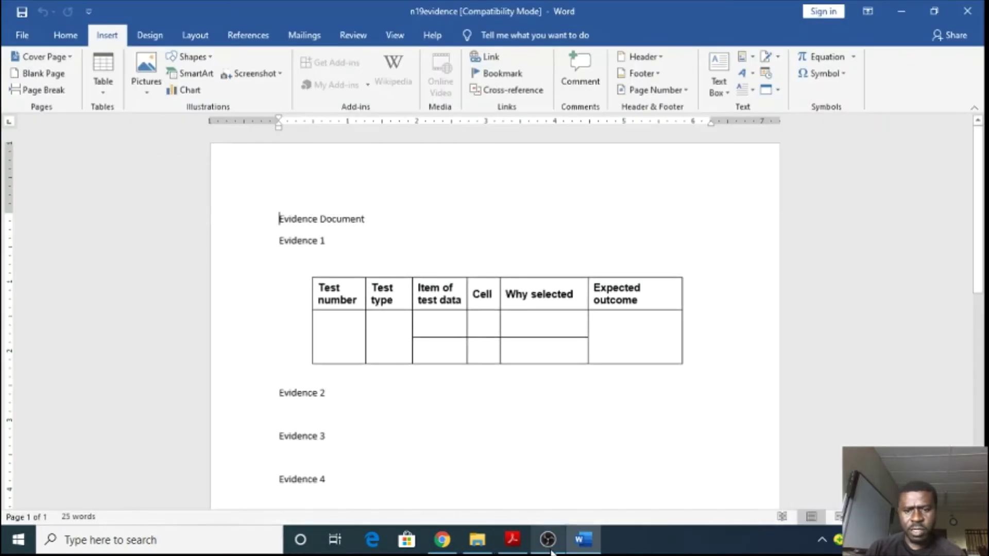
{"action": "left_click", "coordinate": [587, 545]}
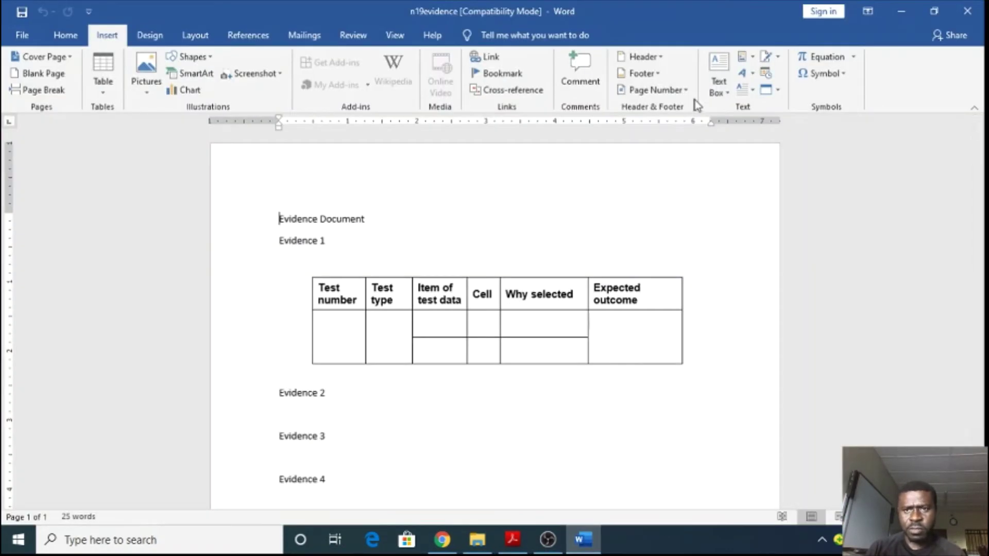
{"action": "left_click", "coordinate": [666, 58]}
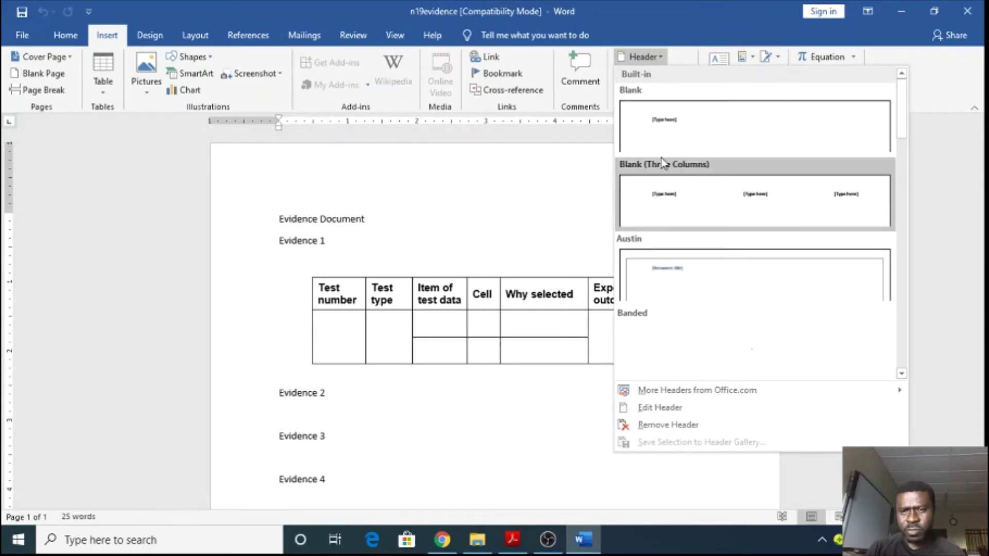
{"action": "key", "text": "Escape"}
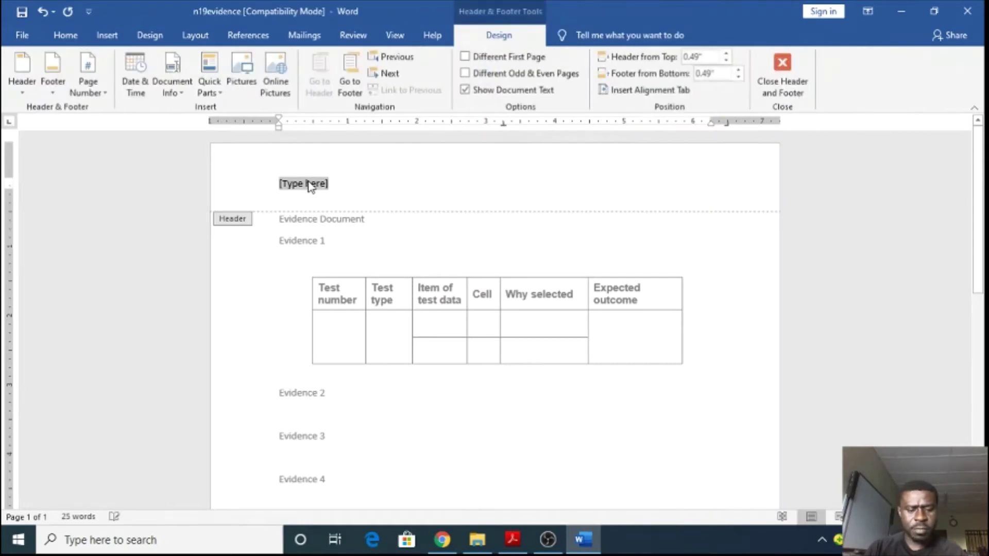
{"action": "type", "text": "Uche"}
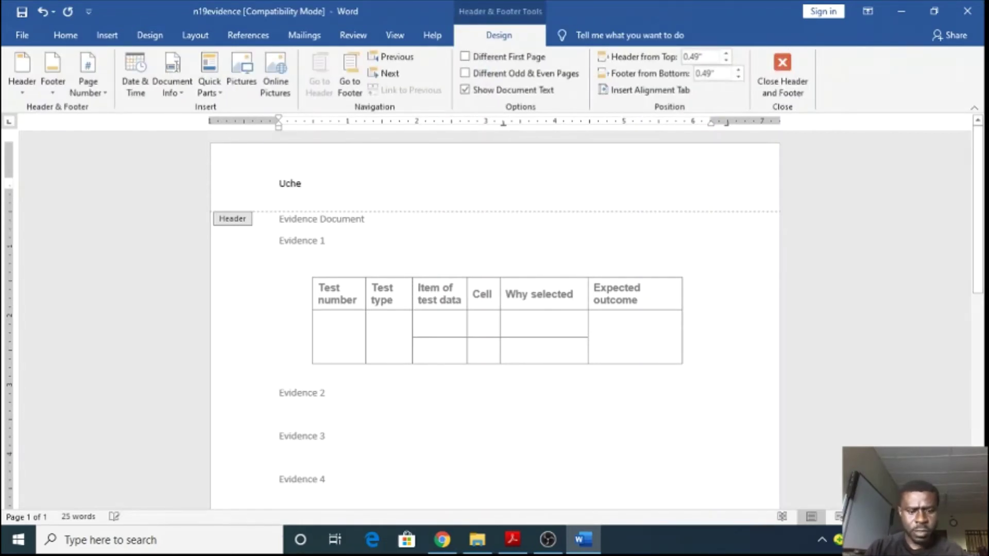
{"action": "type", "text": ", Nnamdi"}
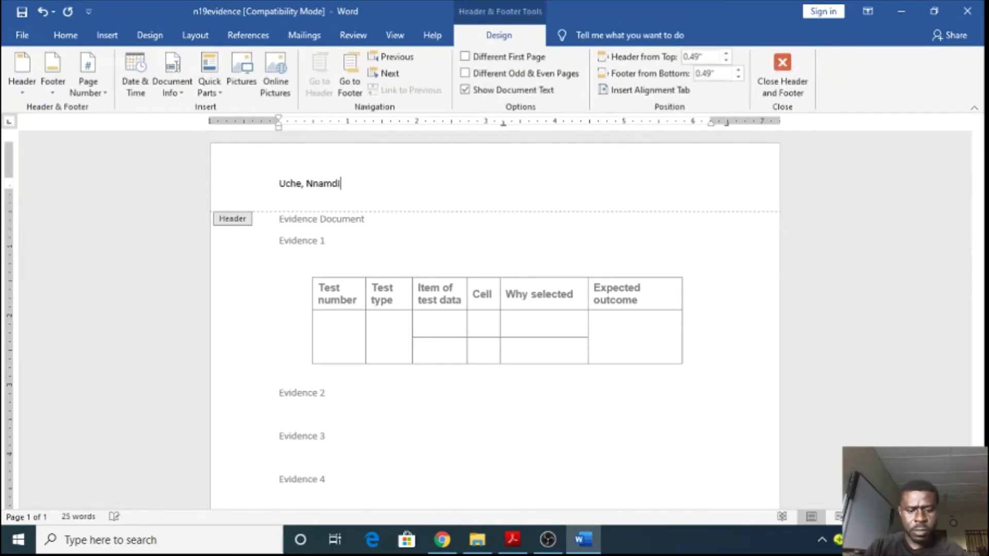
{"action": "type", "text": " N., "}
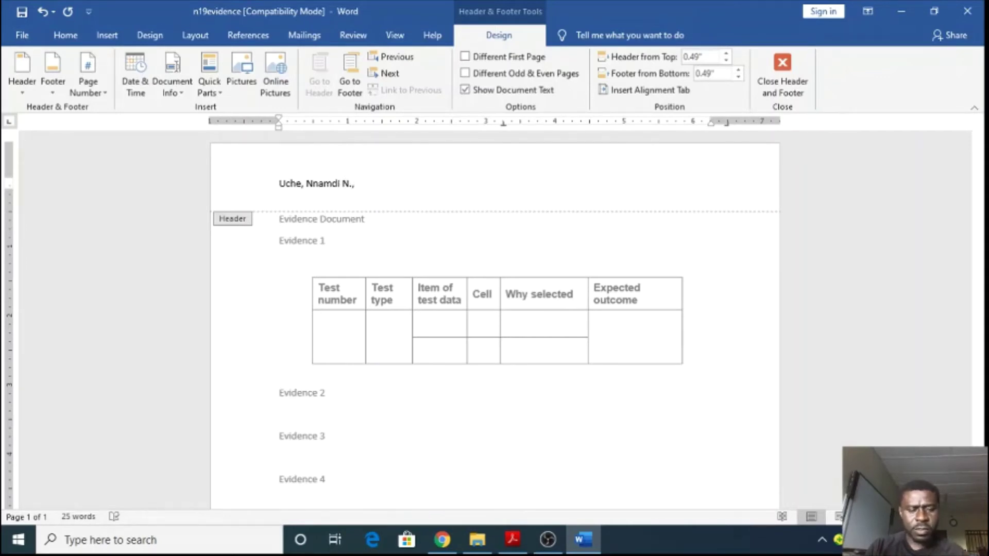
{"action": "type", "text": "001,"}
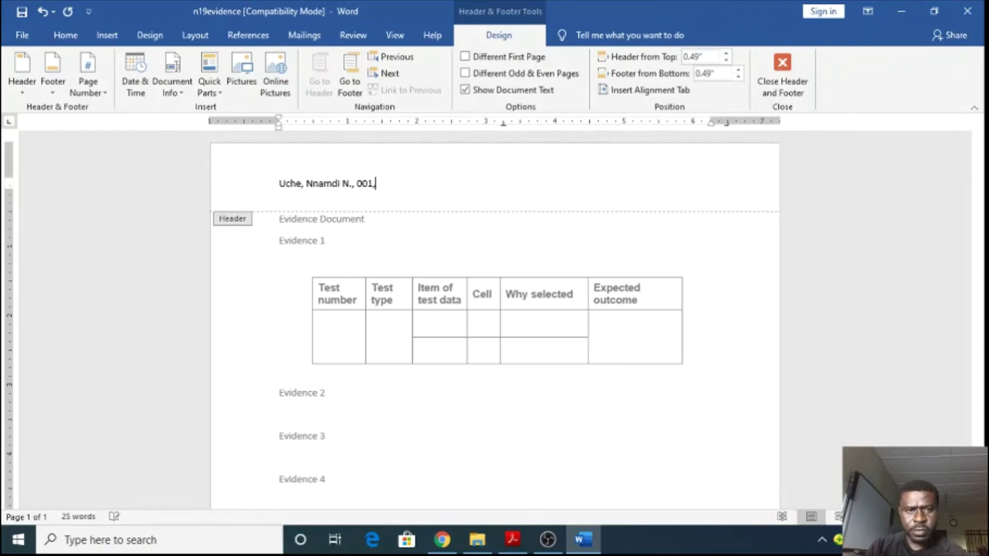
{"action": "type", "text": "100"}
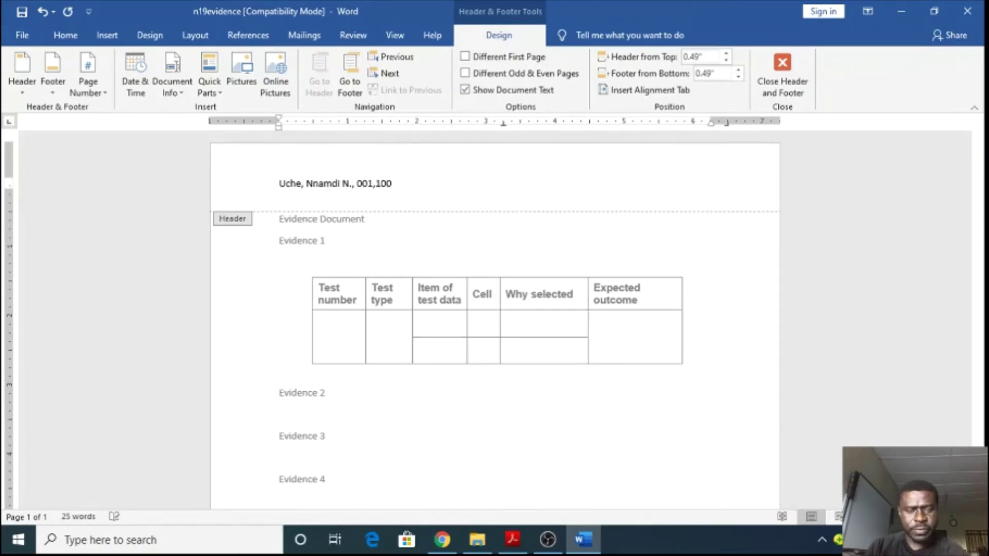
{"action": "double_click", "coordinate": [400, 240]}
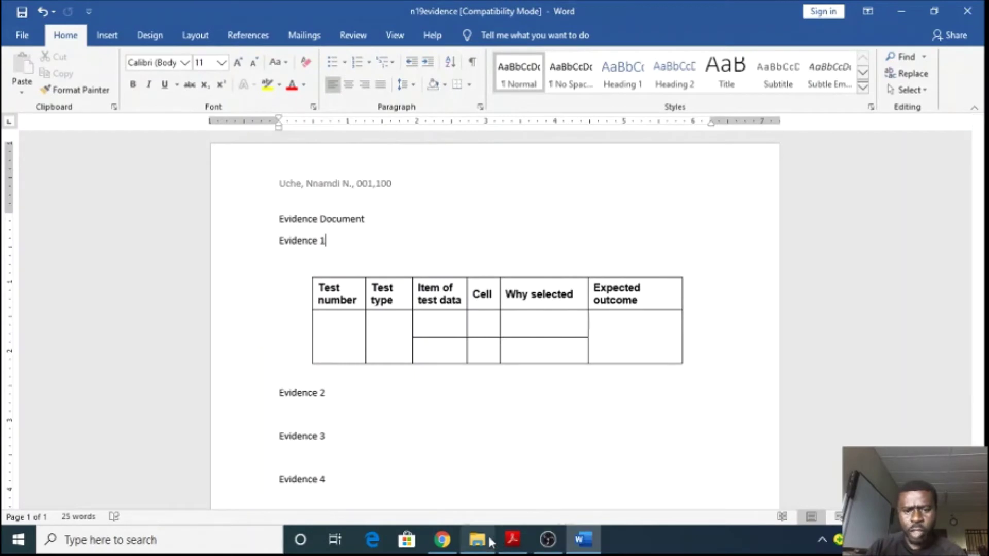
{"action": "left_click", "coordinate": [512, 539]}
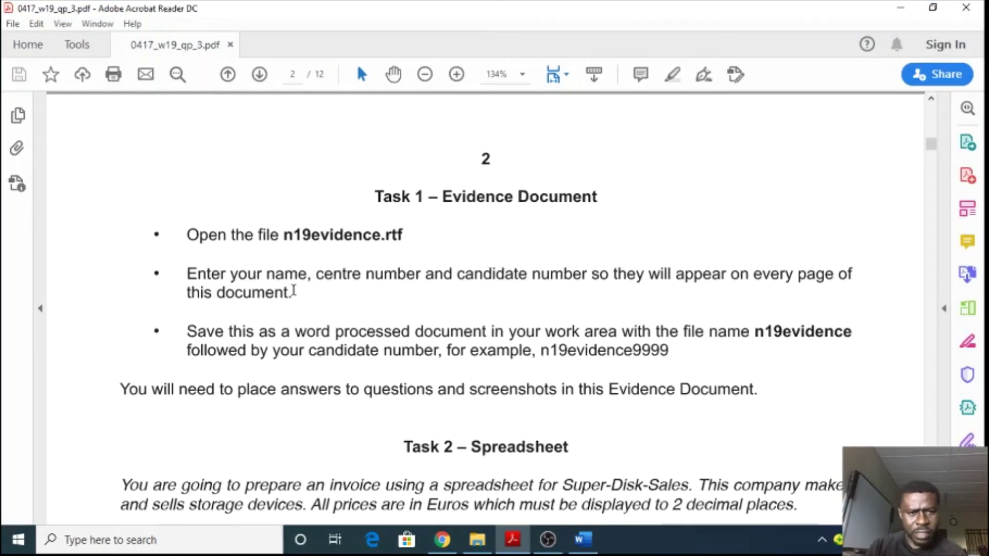
{"action": "left_click", "coordinate": [754, 332]}
{"action": "double_click", "coordinate": [810, 330]}
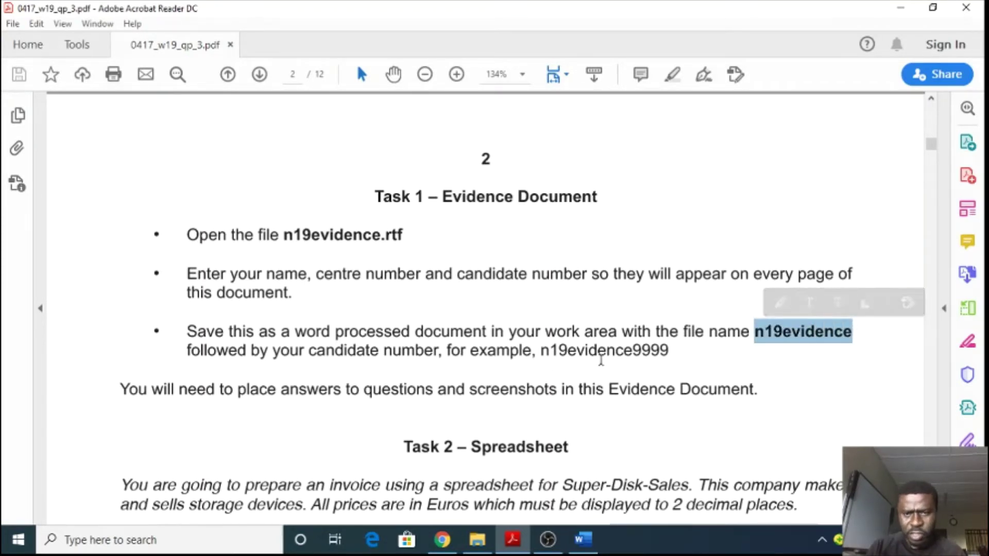
{"action": "left_click", "coordinate": [584, 542]}
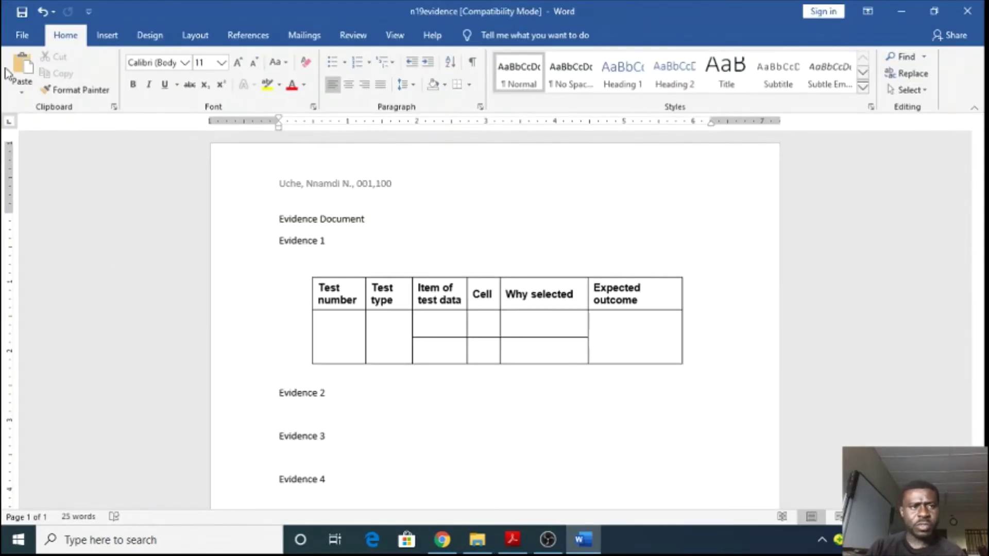
Step: Start Save As and choose the Paper 03 Source Files November 2019 folder
{"action": "left_click", "coordinate": [25, 37]}
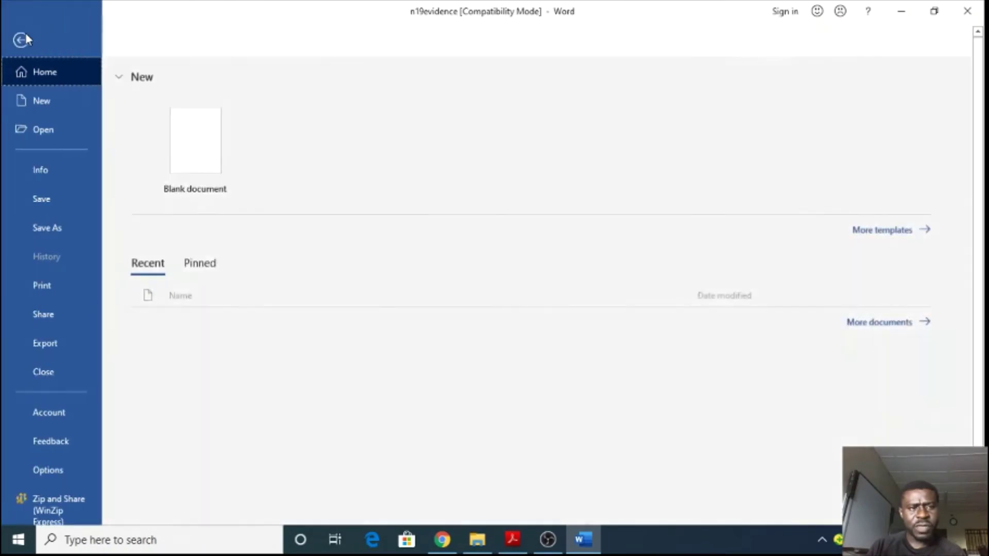
{"action": "left_click", "coordinate": [38, 237]}
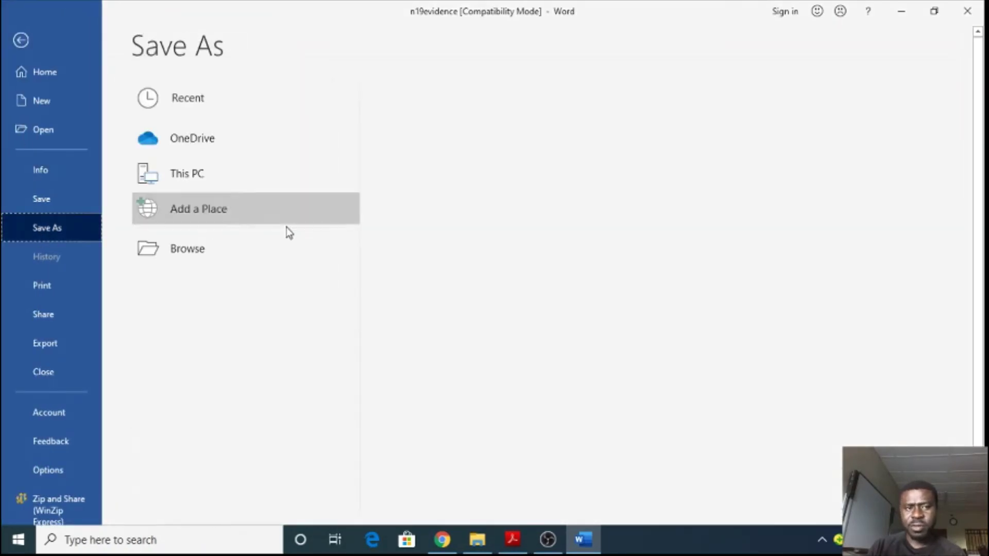
{"action": "mouse_move", "coordinate": [495, 154]}
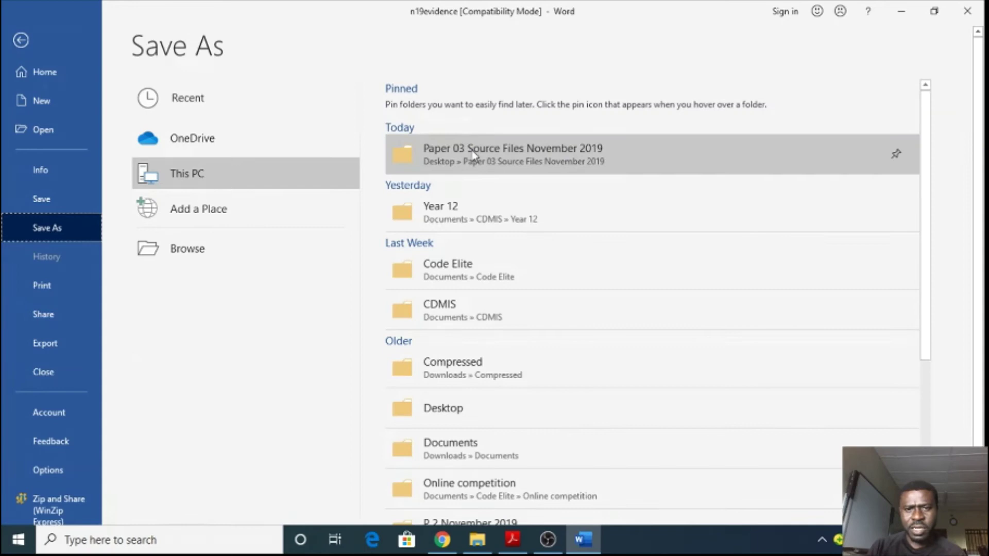
{"action": "left_click", "coordinate": [486, 158]}
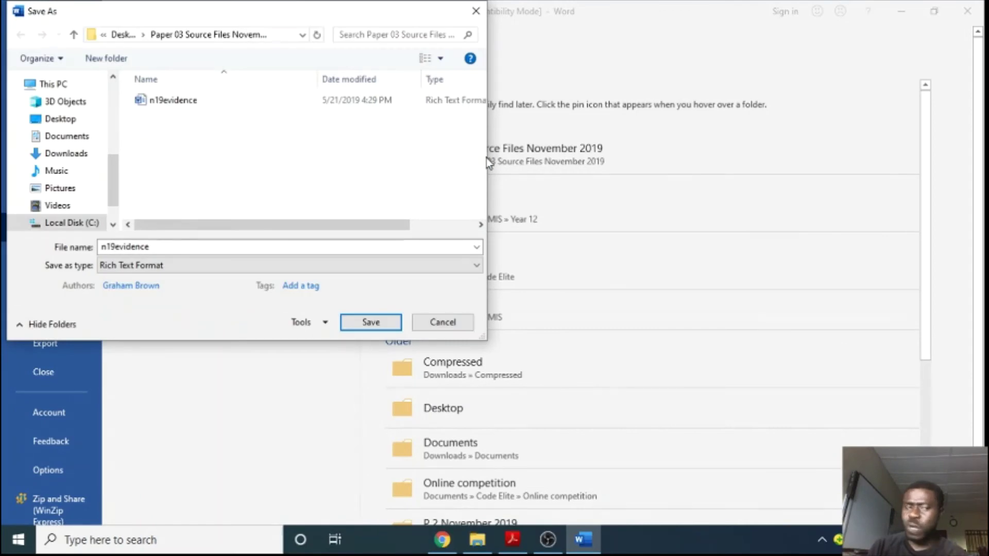
Step: Rename the file to n19evidence100 and set Save as type to Word Document
{"action": "double_click", "coordinate": [204, 247]}
{"action": "left_click", "coordinate": [204, 247]}
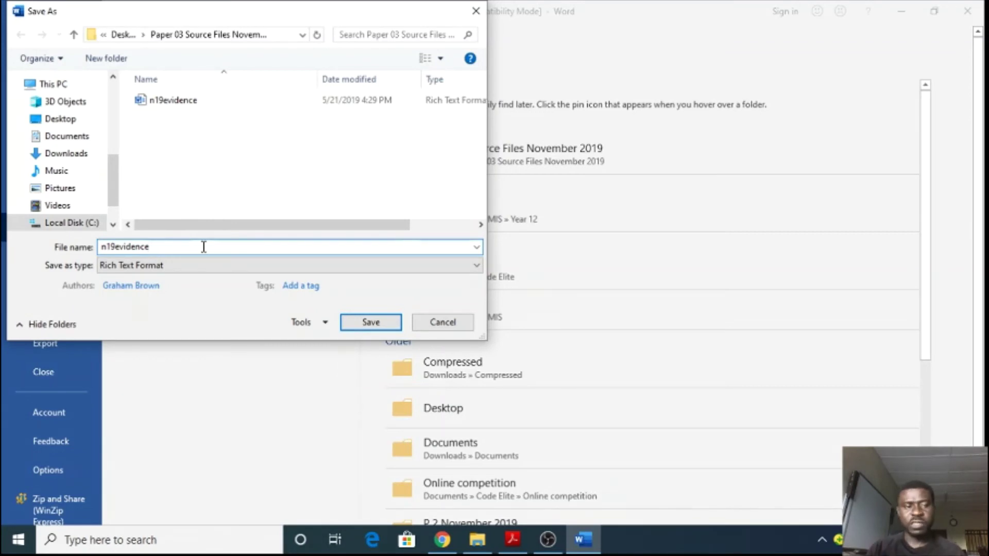
{"action": "type", "text": "100"}
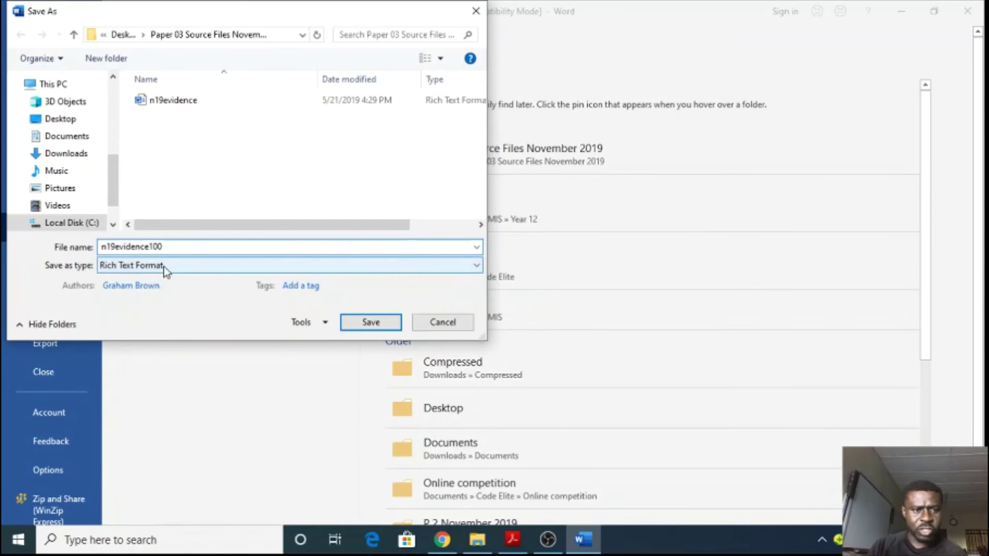
{"action": "left_click", "coordinate": [164, 267]}
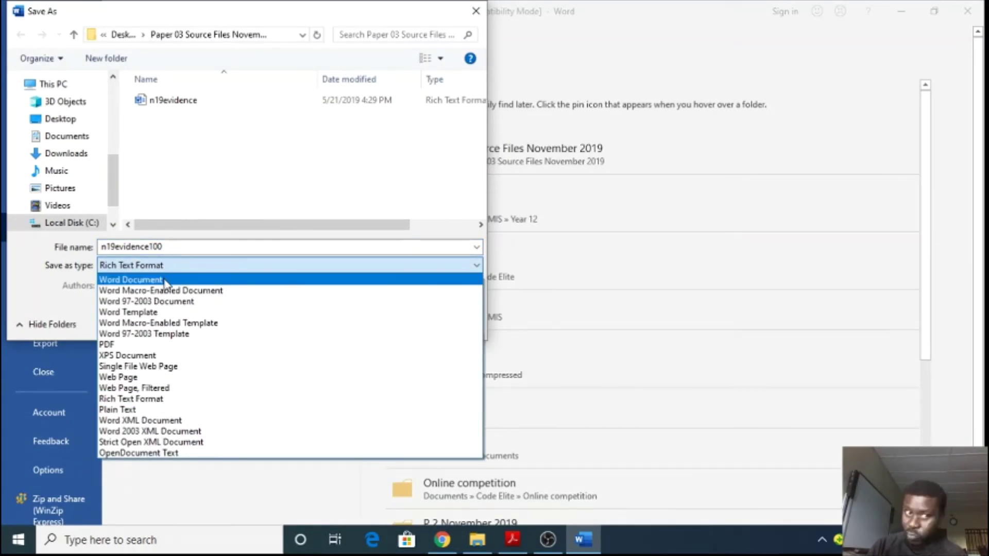
{"action": "left_click", "coordinate": [165, 279]}
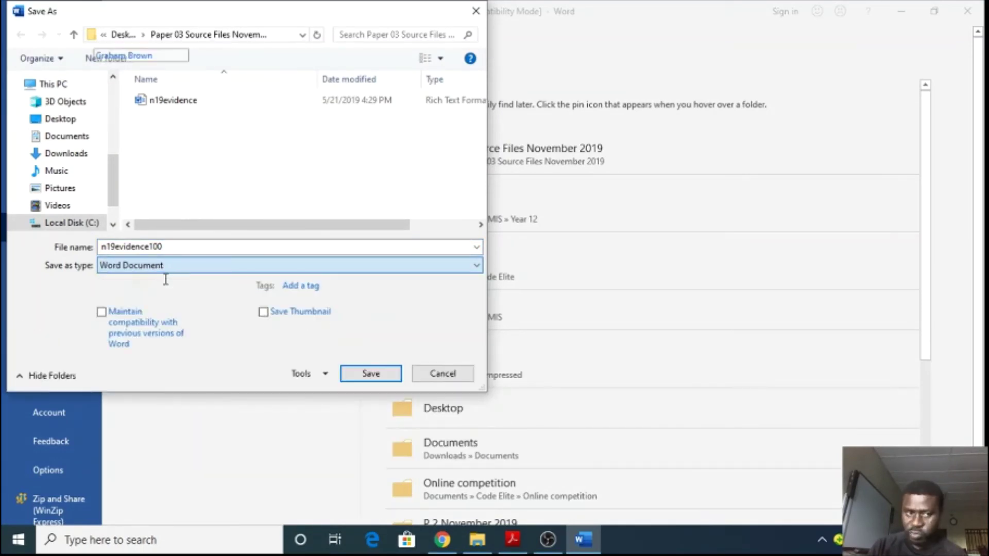
Step: Save as n19evidence100, accepting the newest-format upgrade with 'Do not ask me again' ticked
{"action": "left_click", "coordinate": [371, 374]}
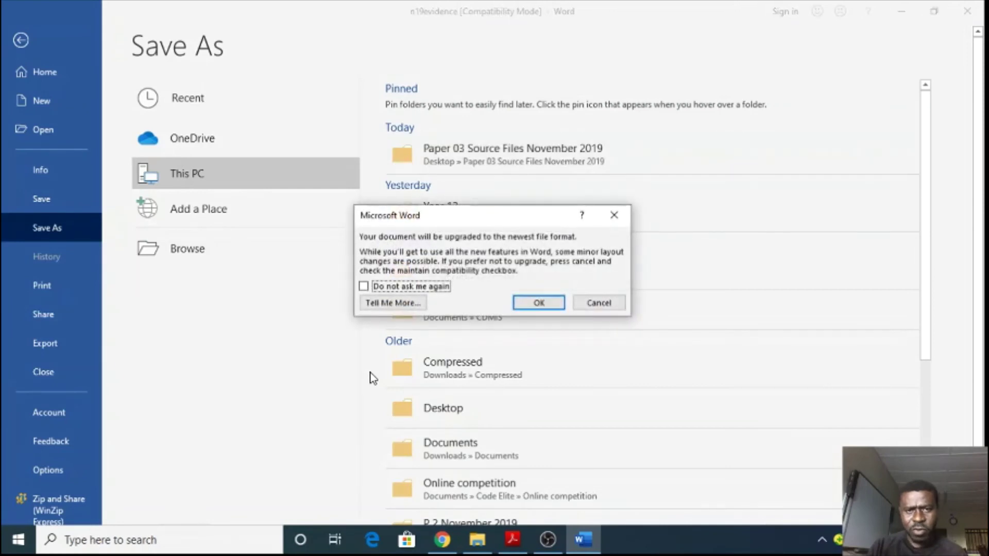
{"action": "left_click", "coordinate": [439, 286]}
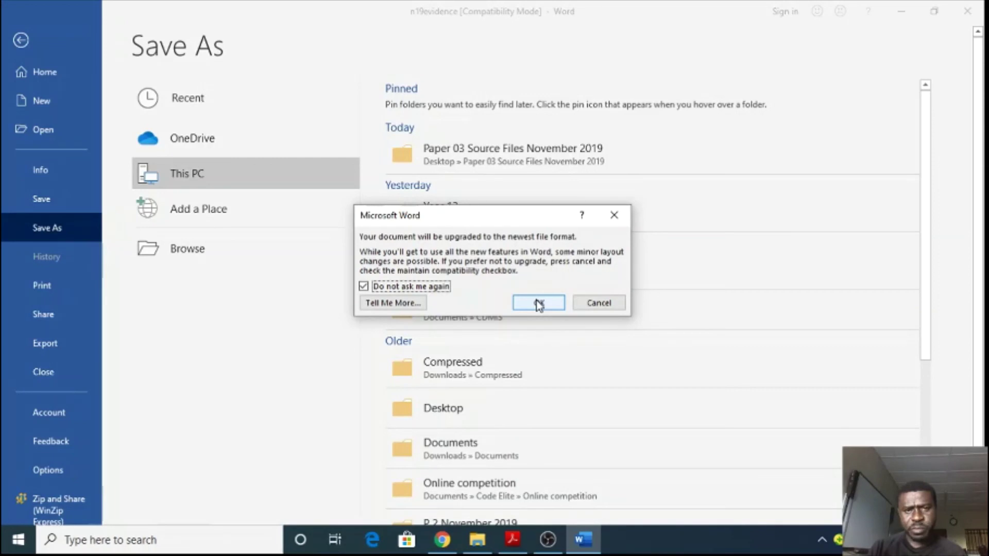
{"action": "left_click", "coordinate": [538, 304]}
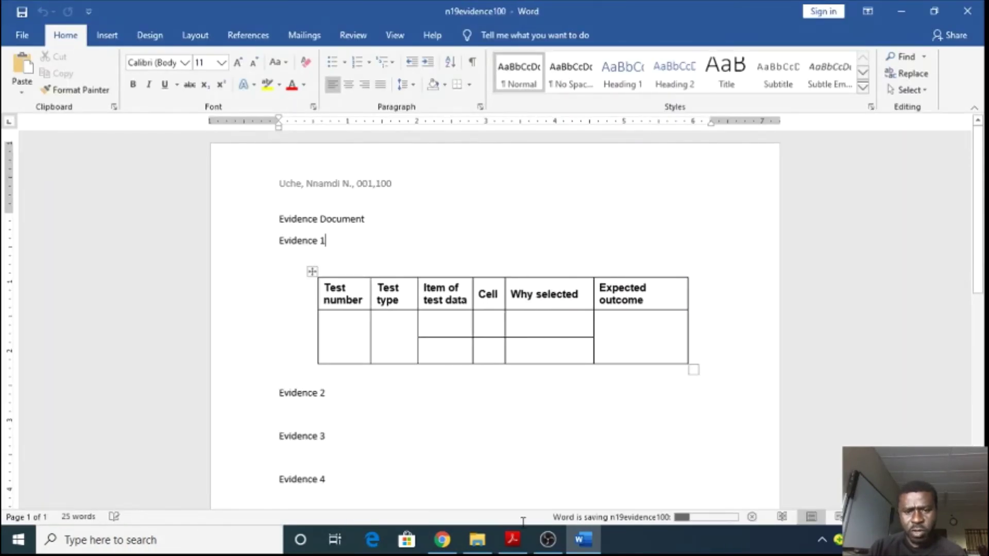
Step: Switch back to the question paper PDF in Acrobat Reader
{"action": "left_click", "coordinate": [517, 539]}
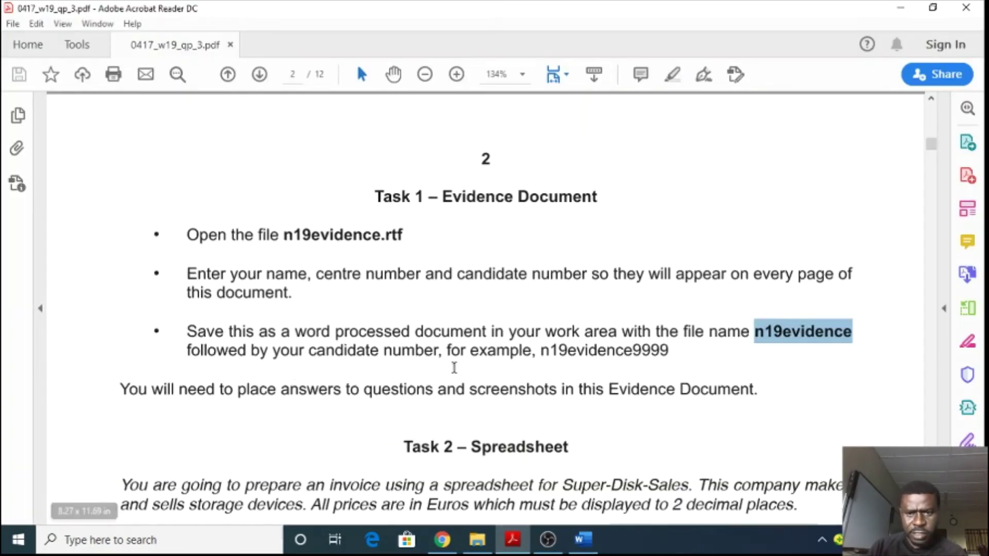